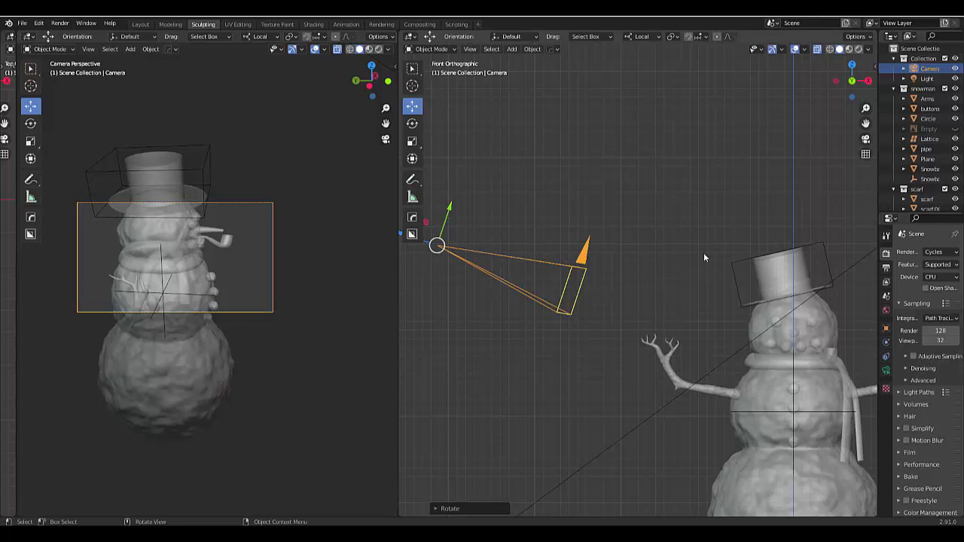
- Switch the right viewport to Rendered shading and box a render region around the snowman's face
left_click(858, 49)
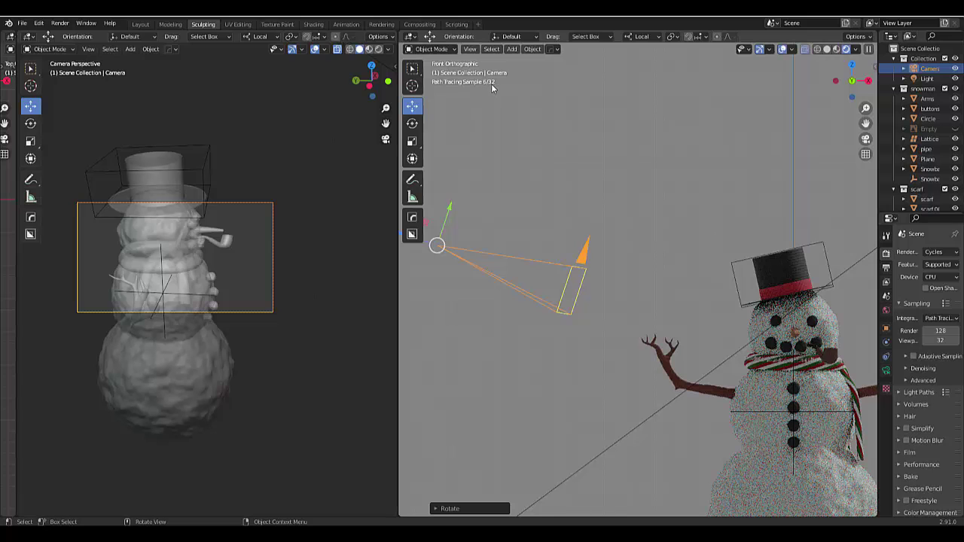
middle_click_drag(656, 322, 605, 274, "shift")
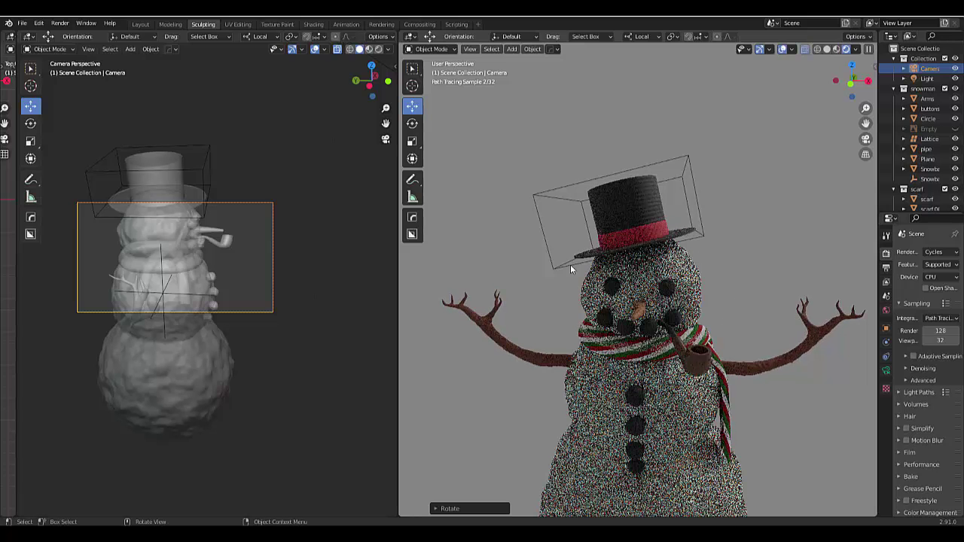
key("ctrl+b")
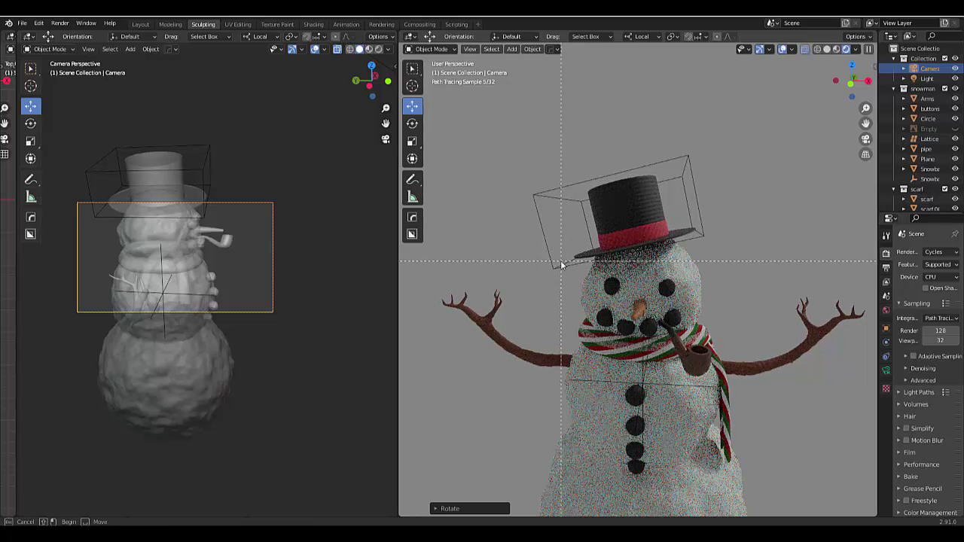
left_click_drag(561, 264, 712, 356)
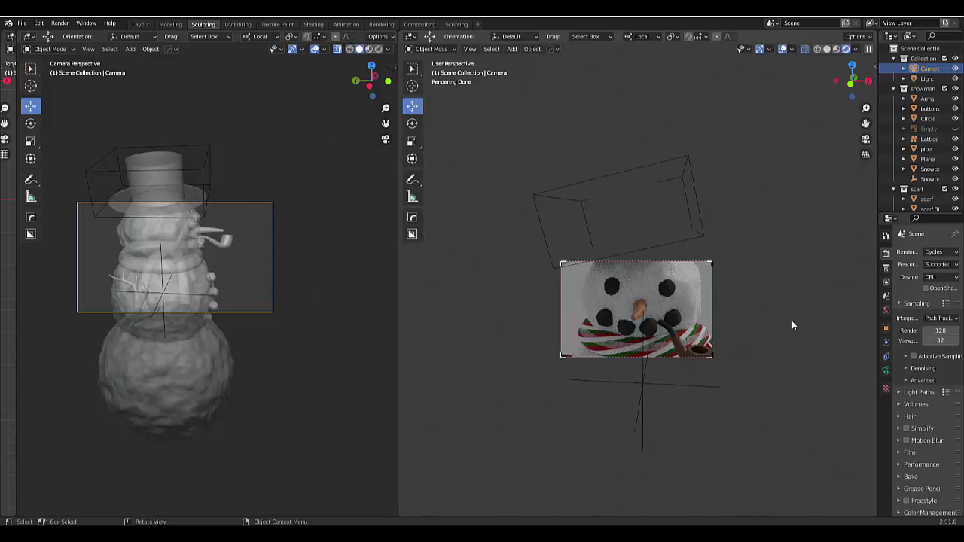
- Clear the right viewport's render region and set it back to Solid shading
key("ctrl")
key("ctrl+alt+b")
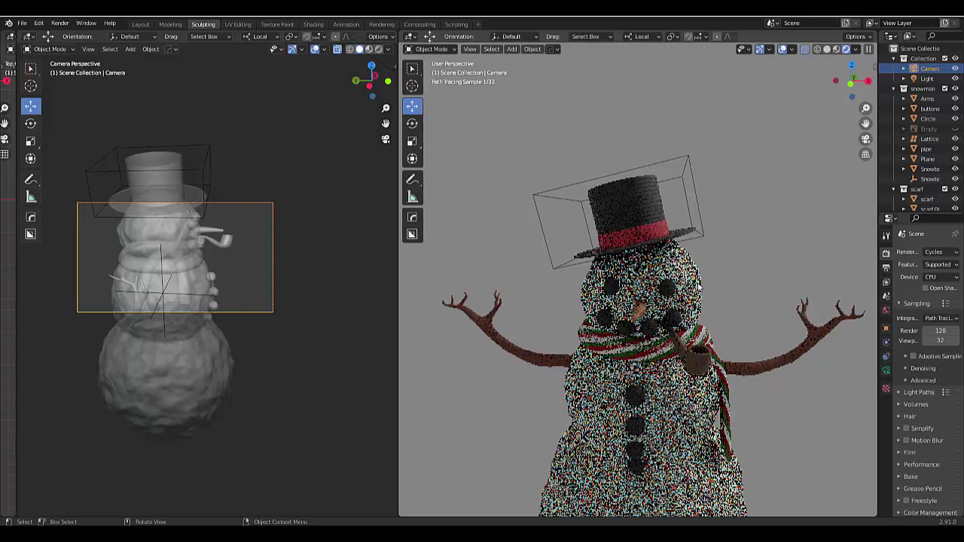
left_click(836, 50)
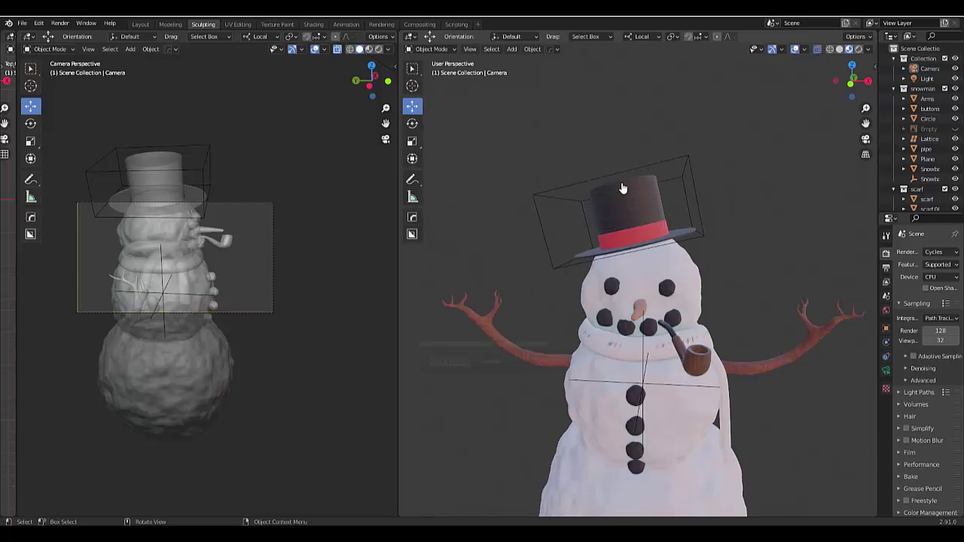
left_click(840, 49)
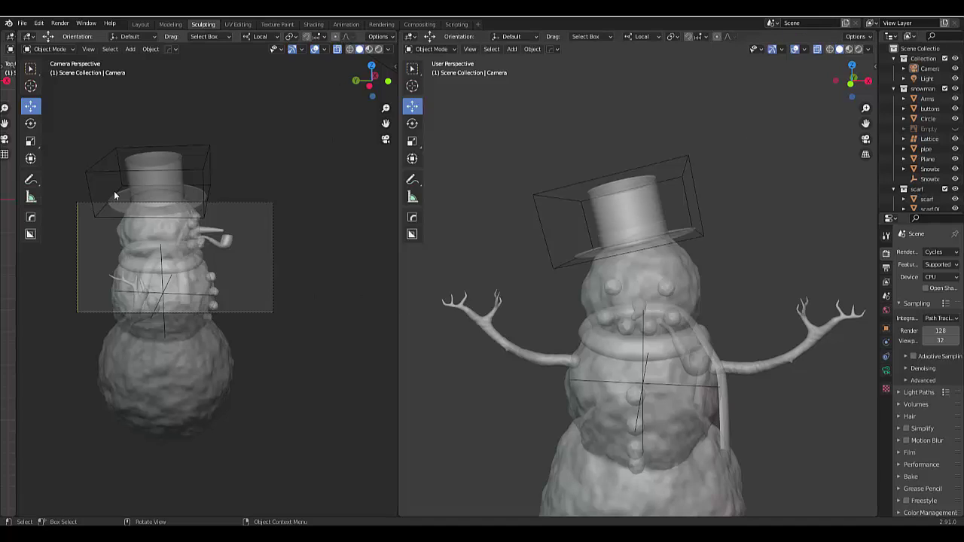
- Render the left camera view in Cycles with a render region boxed around the pipe, then orbit the view
left_click(378, 49)
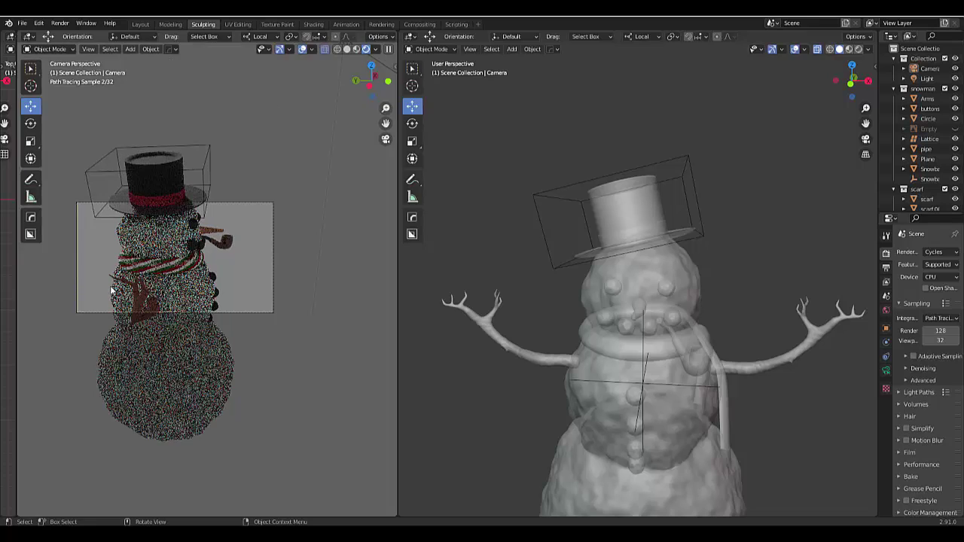
scroll(112, 267, "up", 2)
scroll(101, 244, "up", 1)
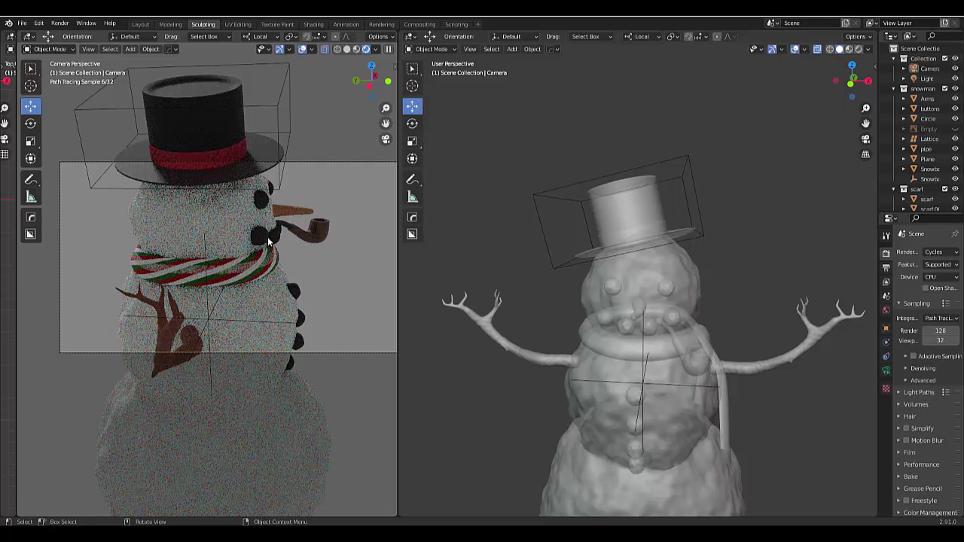
key("b")
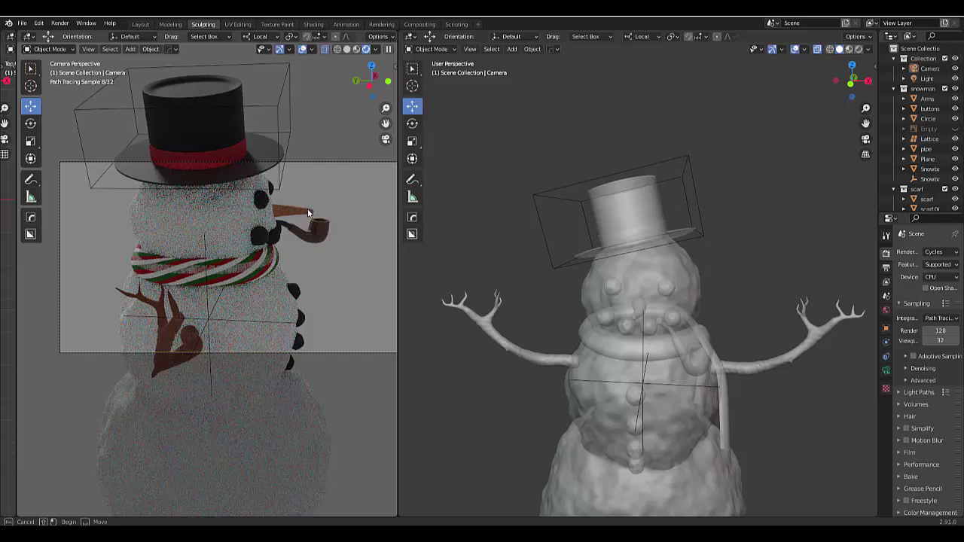
left_click_drag(263, 198, 342, 253)
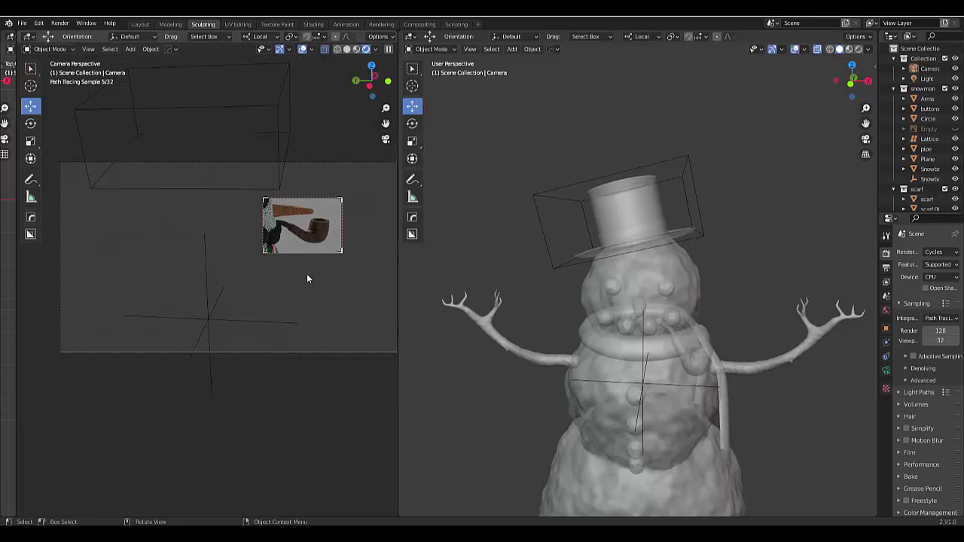
scroll(295, 241, "up", 3)
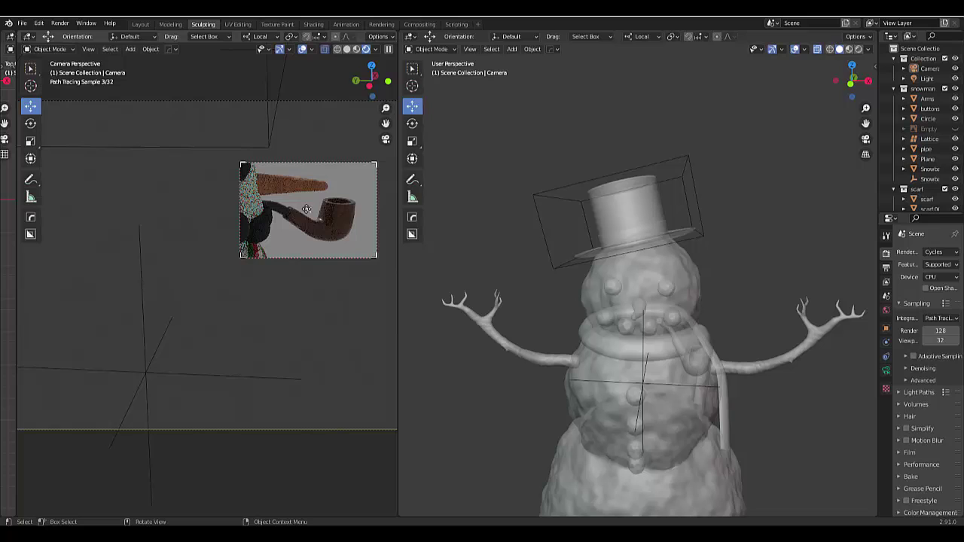
scroll(303, 214, "down", 3)
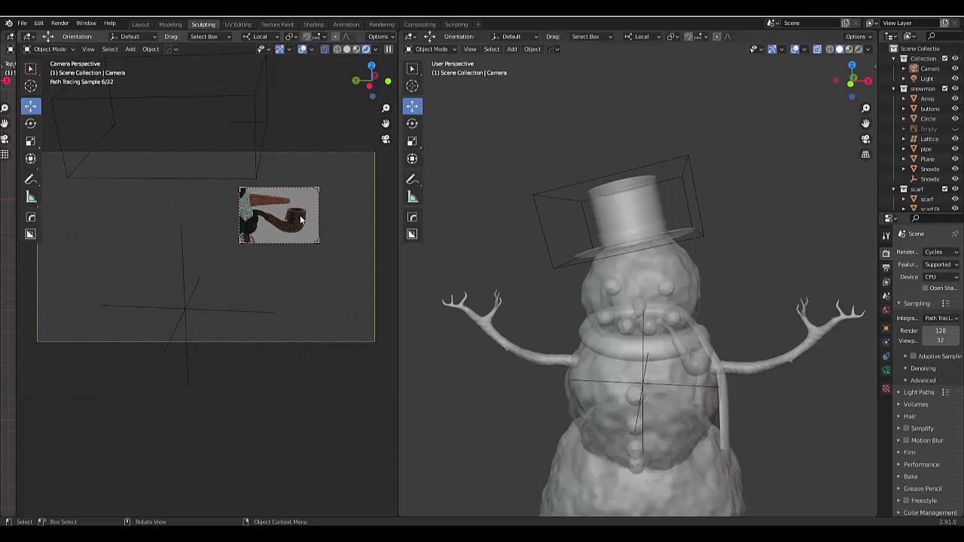
mouse_move(290, 219)
middle_mouse_down()
mouse_move(260, 209)
mouse_move(318, 226)
mouse_move(318, 200)
mouse_move(54, 284)
mouse_move(181, 274)
mouse_move(248, 282)
mouse_move(363, 152)
middle_mouse_up()
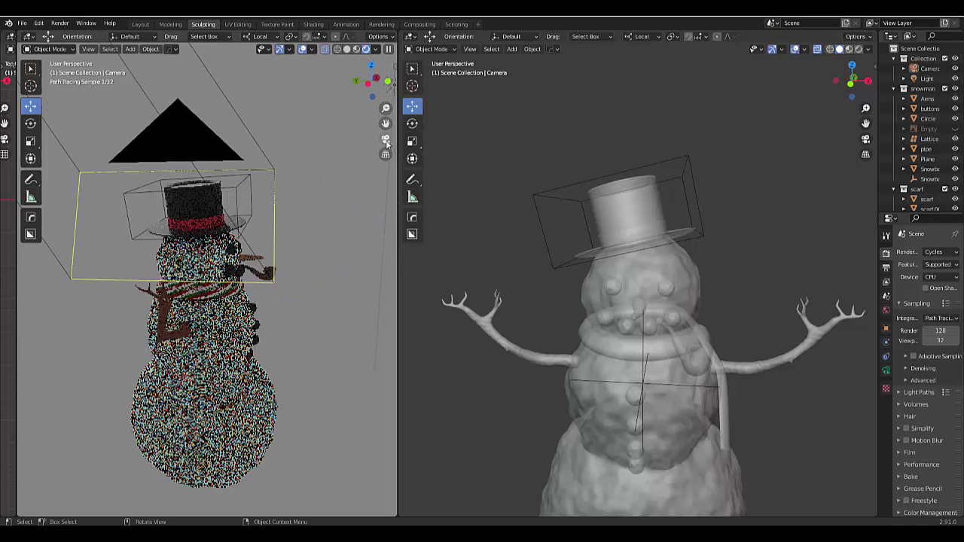
- Return the left viewport to camera view and move the Camera so the region frames the buttons
left_click(386, 141)
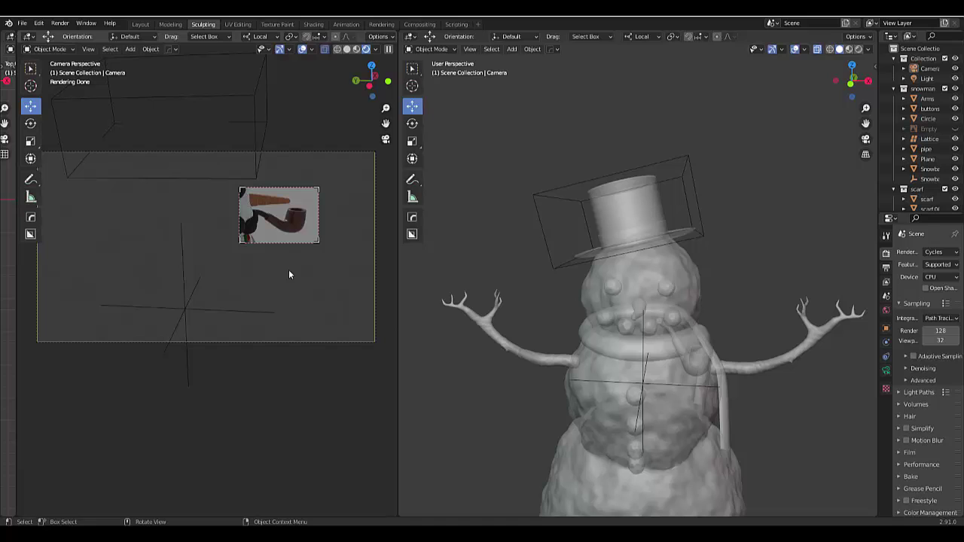
left_click(928, 68)
key("g")
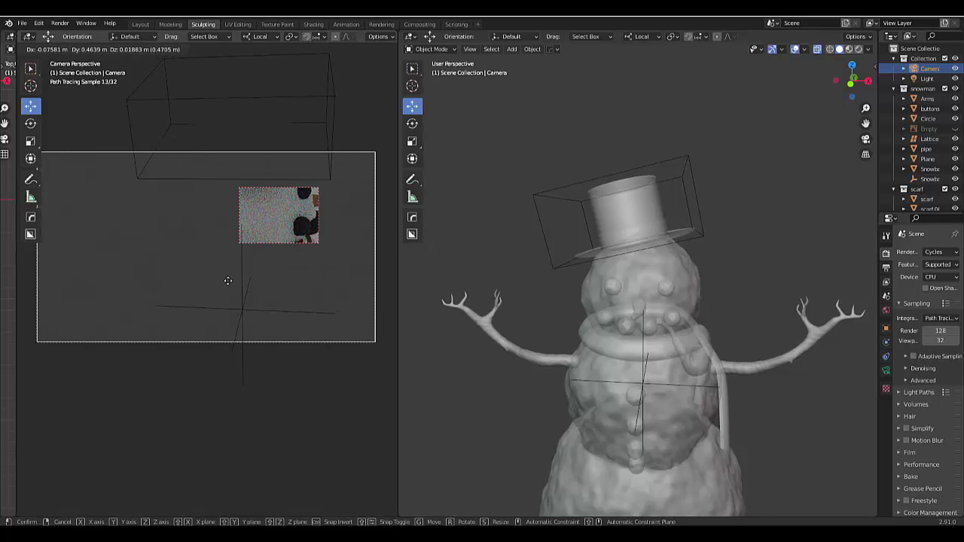
left_click(228, 281)
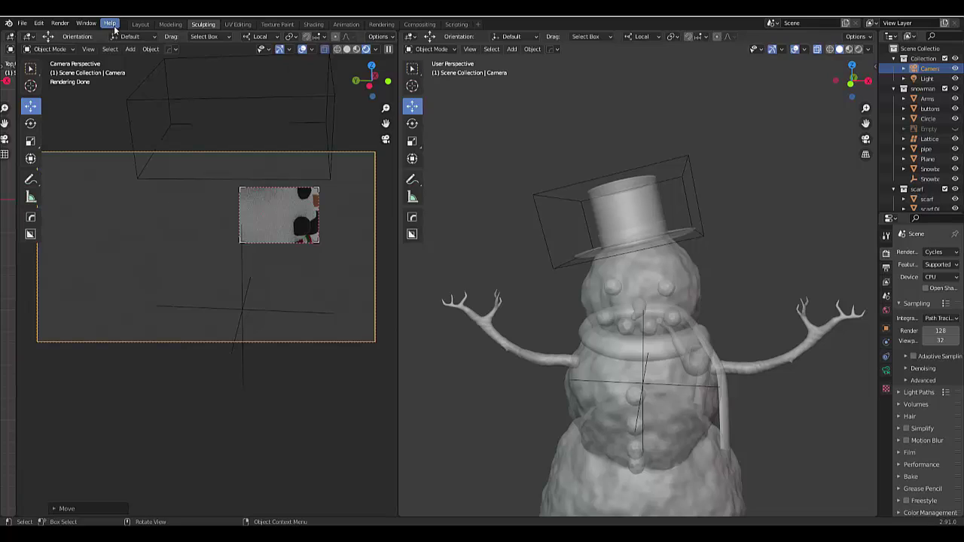
- Disable Render Region, render the full camera image, then re-enable Render Region
left_click(886, 273)
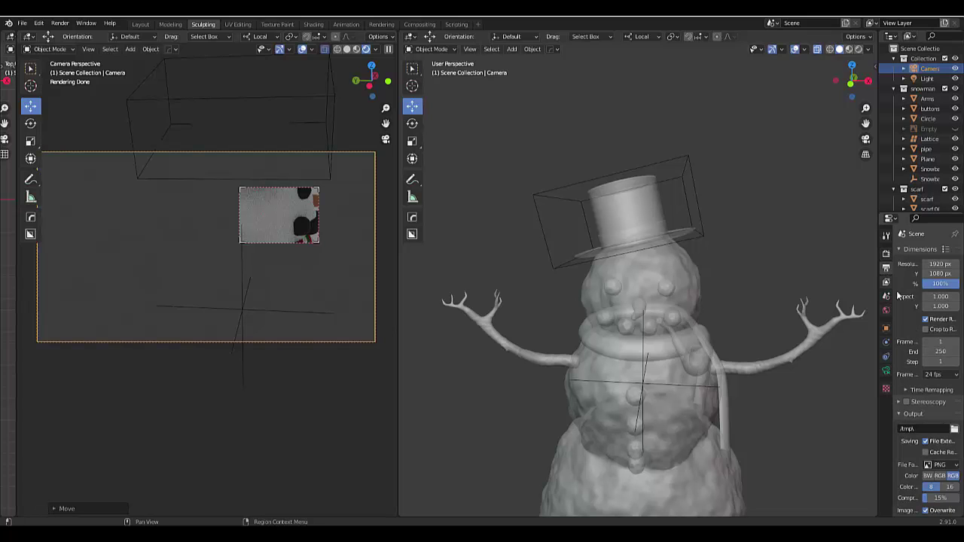
left_click(926, 319)
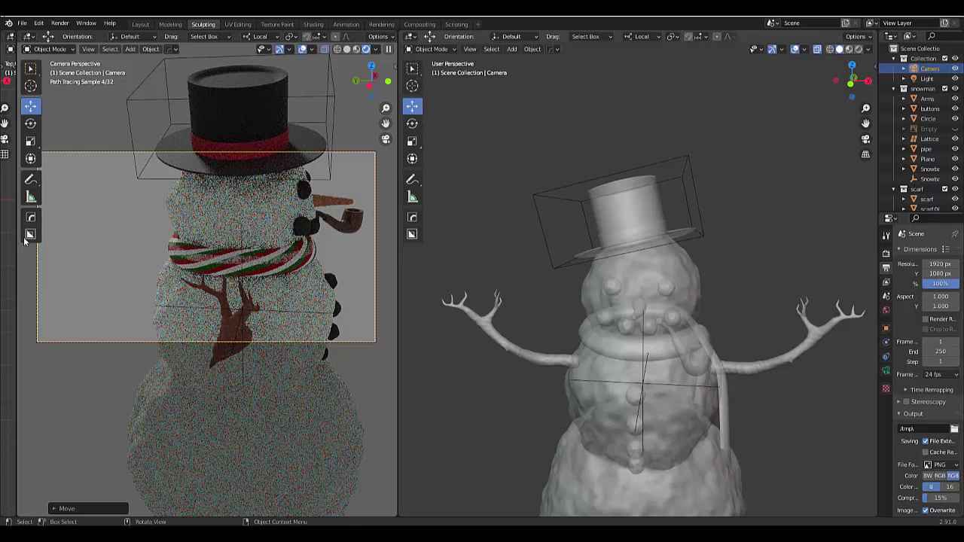
left_click(60, 23)
left_click(76, 33)
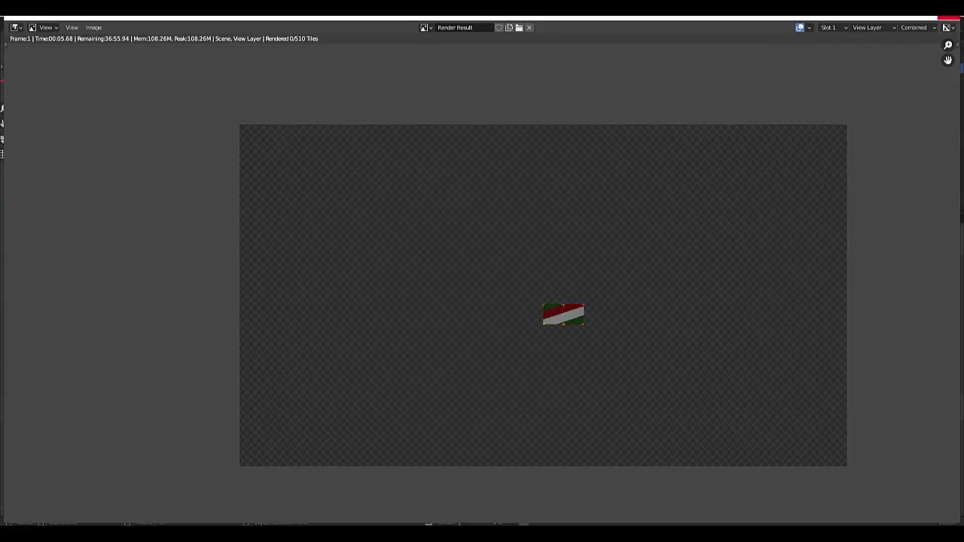
key("Escape")
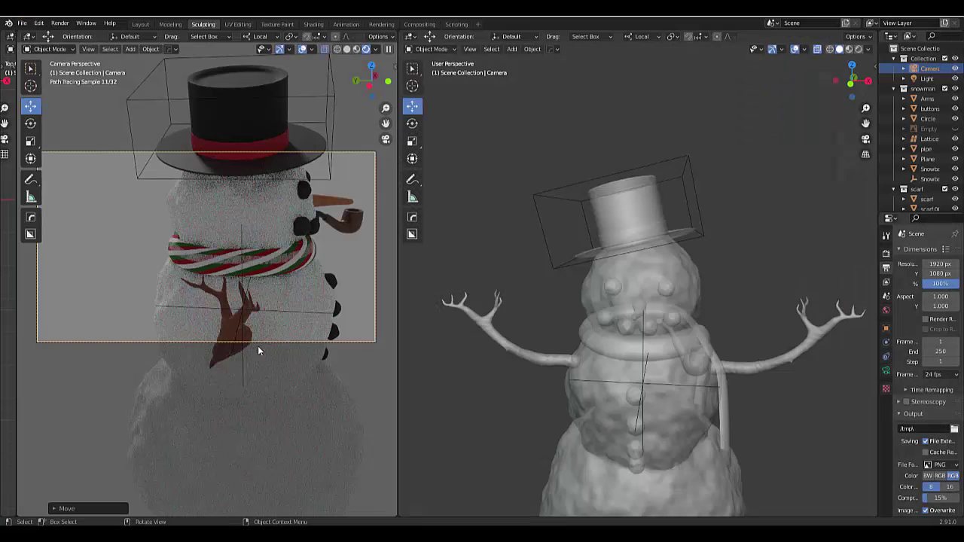
left_click(926, 319)
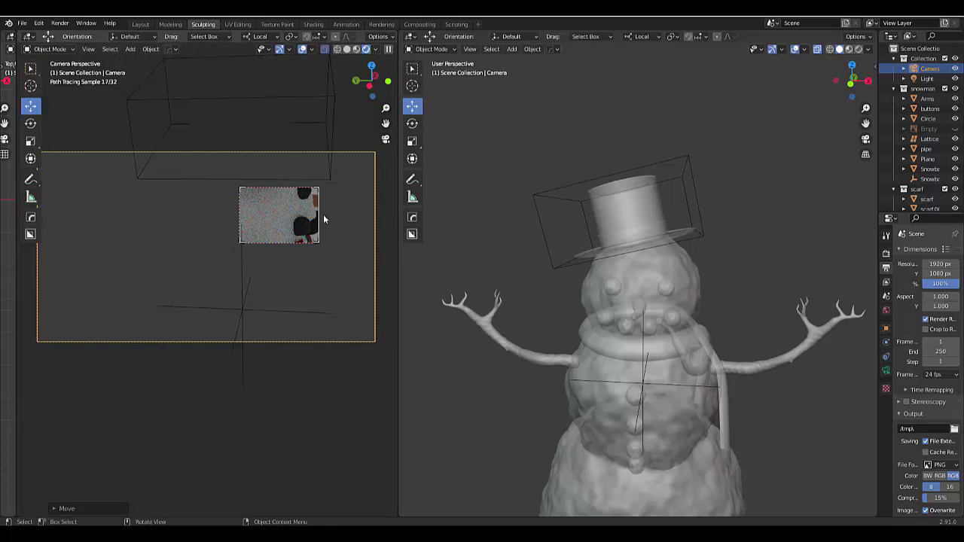
- Render an image of just the small render region and close the Render Result
left_click(60, 23)
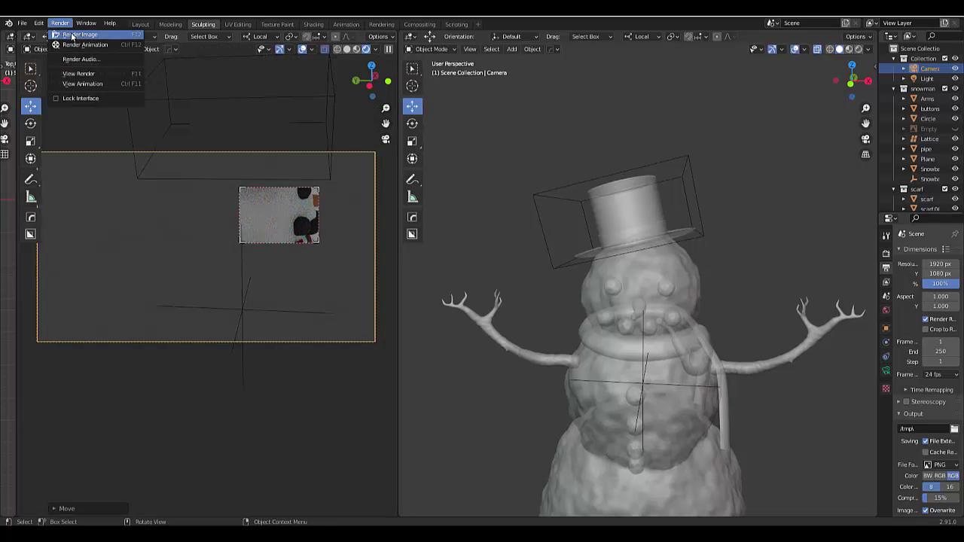
left_click(71, 35)
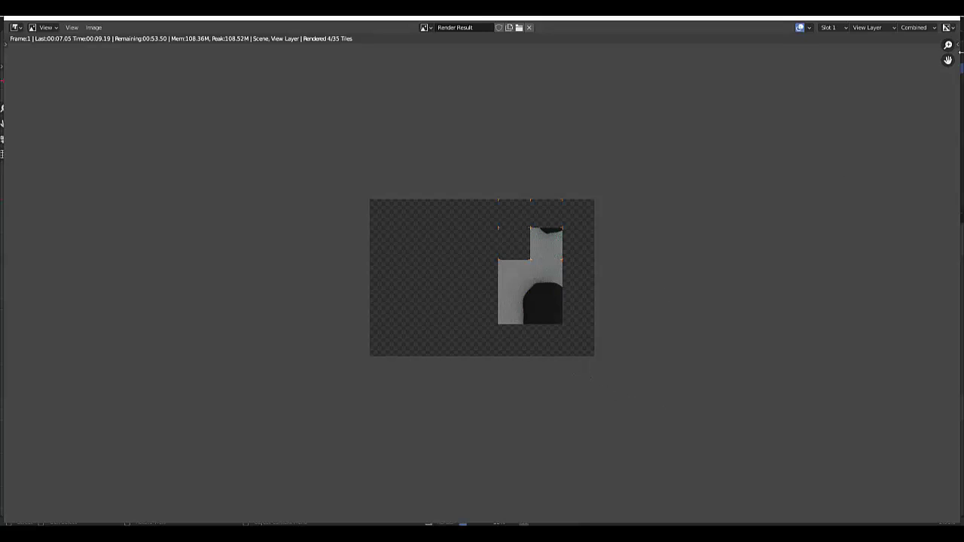
left_click(953, 17)
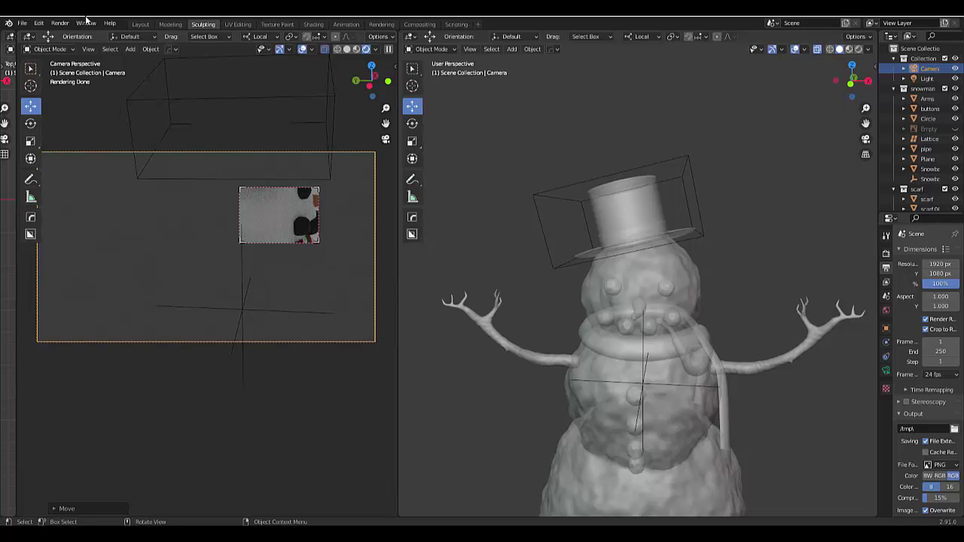
left_click(60, 24)
left_click(62, 35)
- Set the left camera view to Solid and the right view to Material Preview
left_click(345, 49)
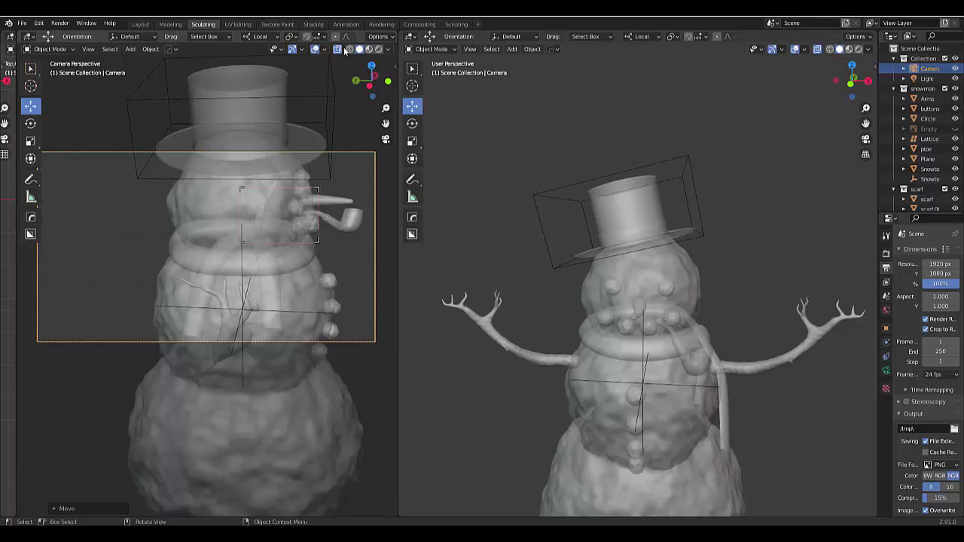
left_click(849, 49)
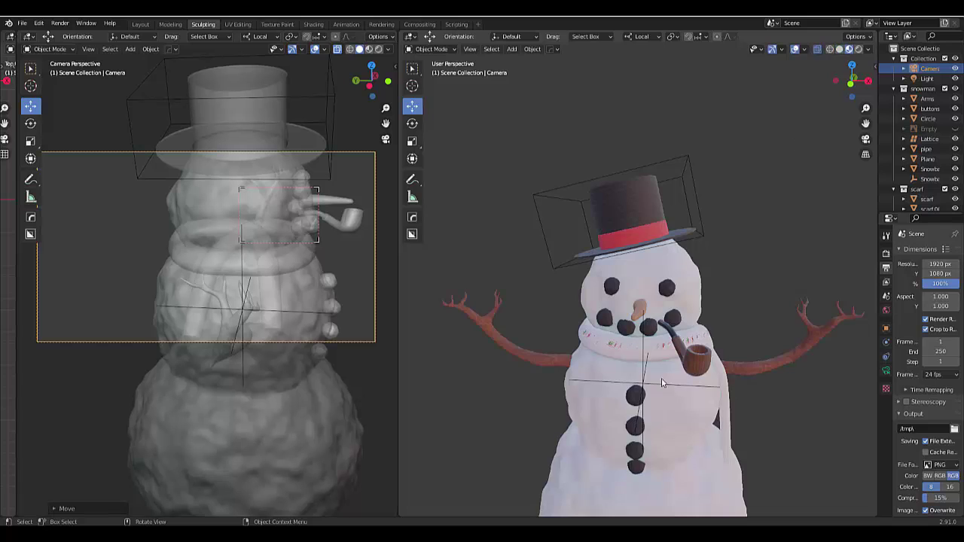
scroll(659, 430, "down", 4)
scroll(640, 376, "up", 3)
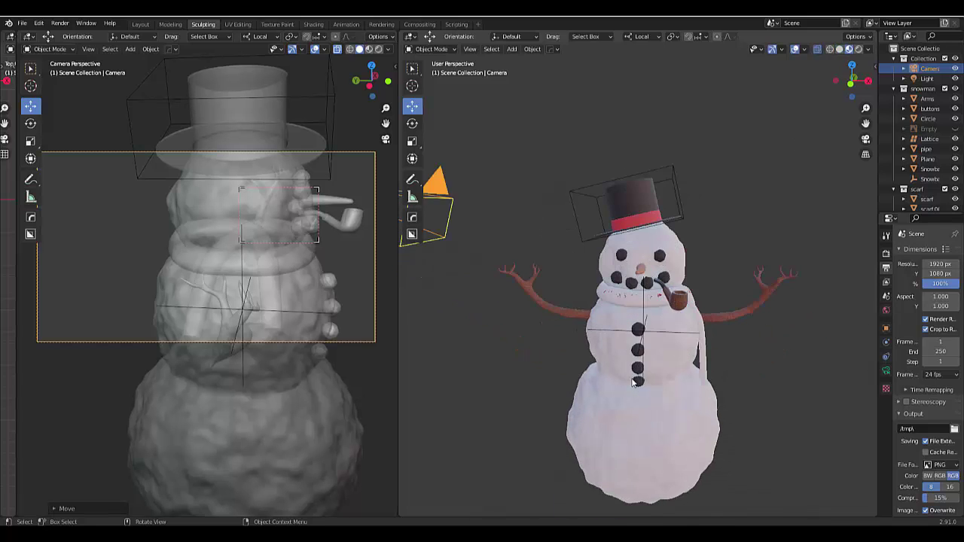
scroll(604, 348, "up", 1)
mouse_move(613, 340)
middle_mouse_down()
mouse_move(639, 342)
mouse_move(623, 332)
middle_mouse_up()
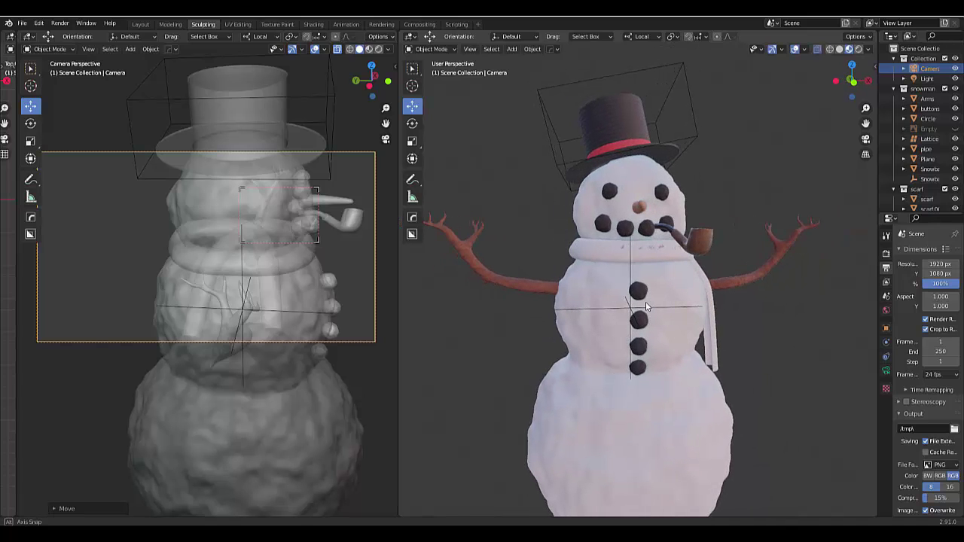
- Live-render the right view with a render region boxed around the snowman's buttons
left_click(858, 49)
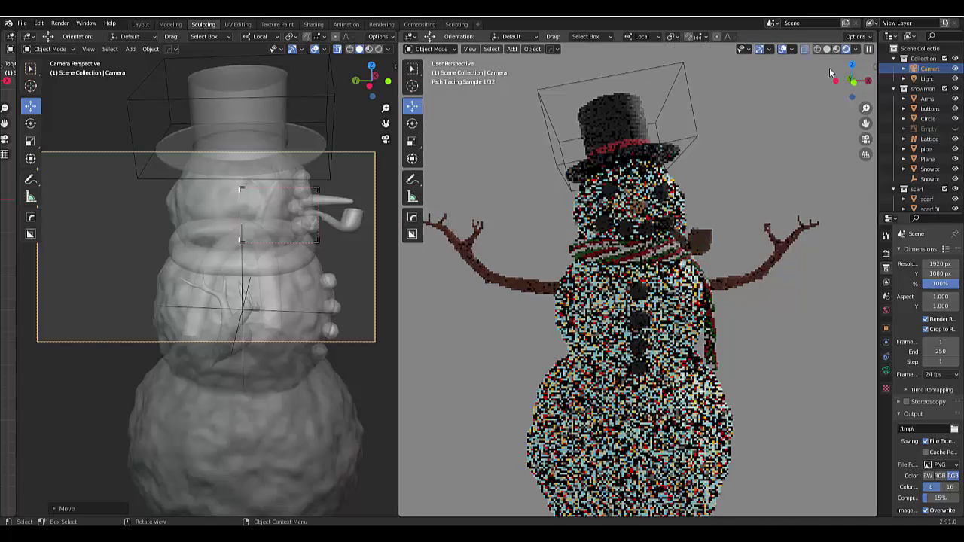
key("ctrl+b")
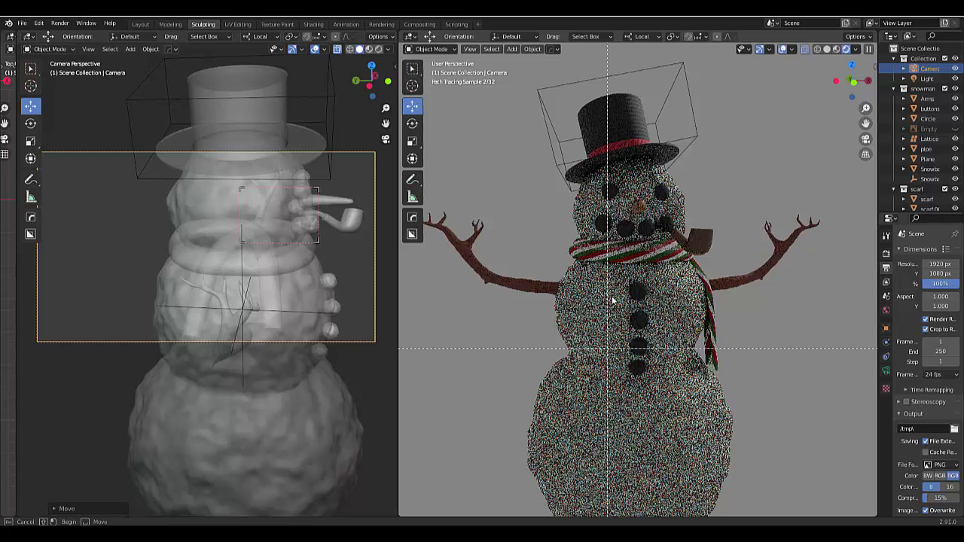
left_click_drag(614, 275, 665, 390)
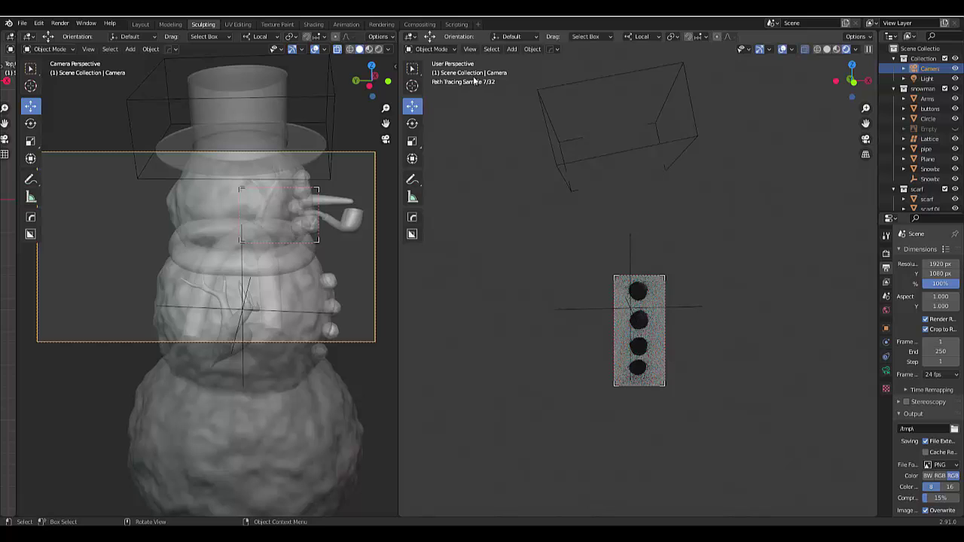
middle_click_drag(608, 261, 649, 307)
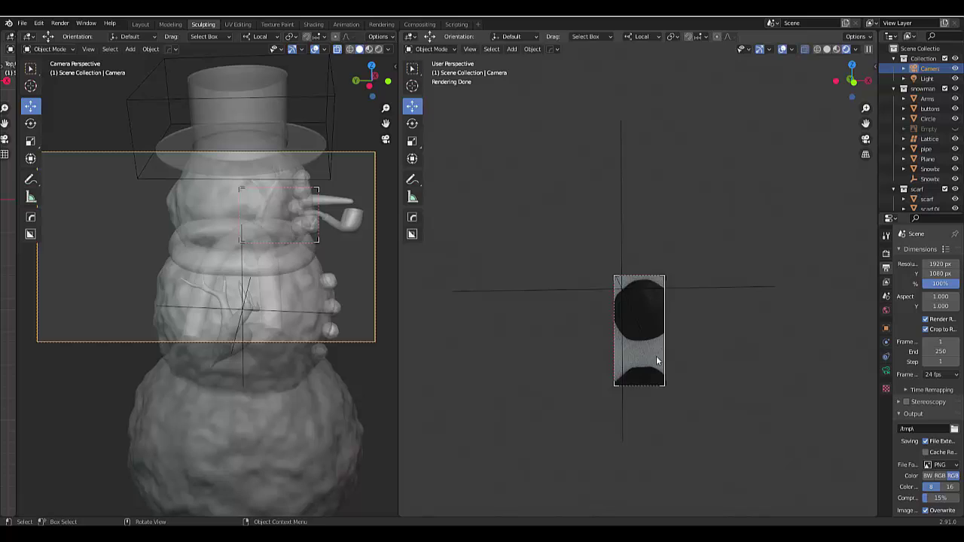
middle_click_drag(656, 356, 652, 351)
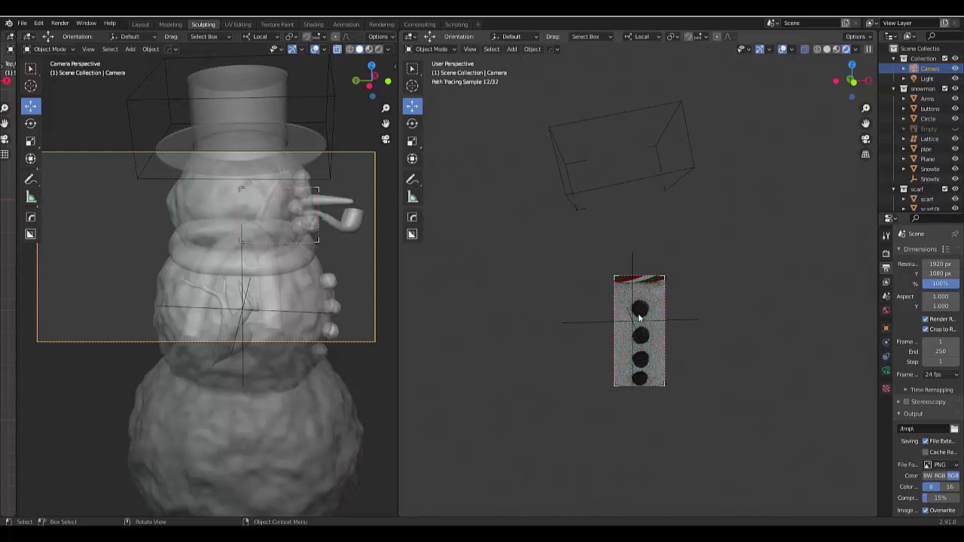